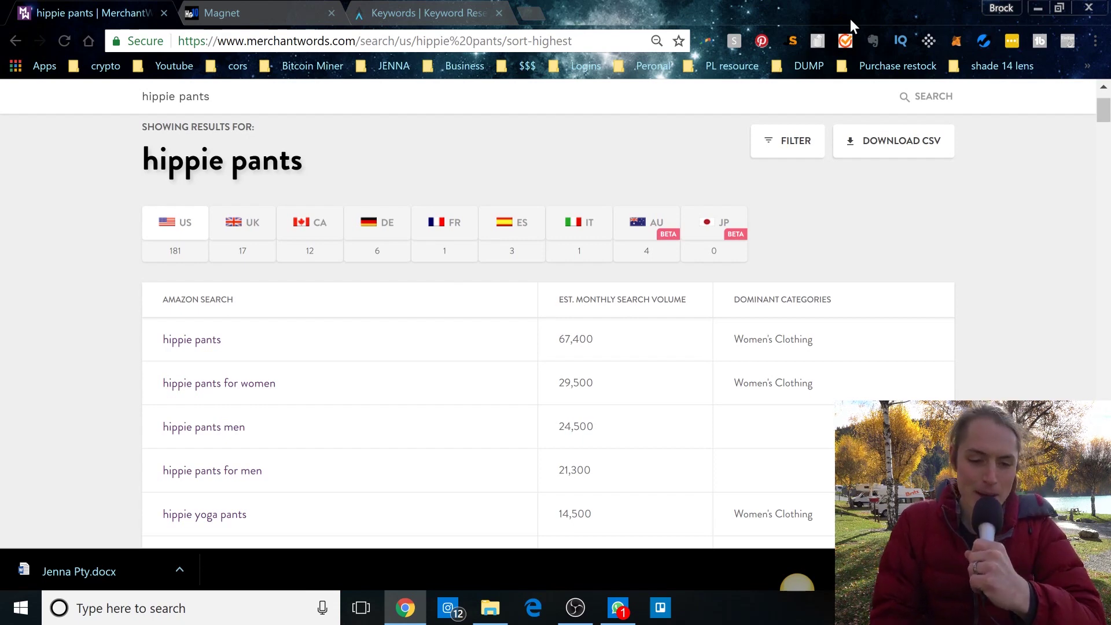
Examine the US estimated monthly search volume for "hippie pants" in the MerchantWords results.
key("Down")
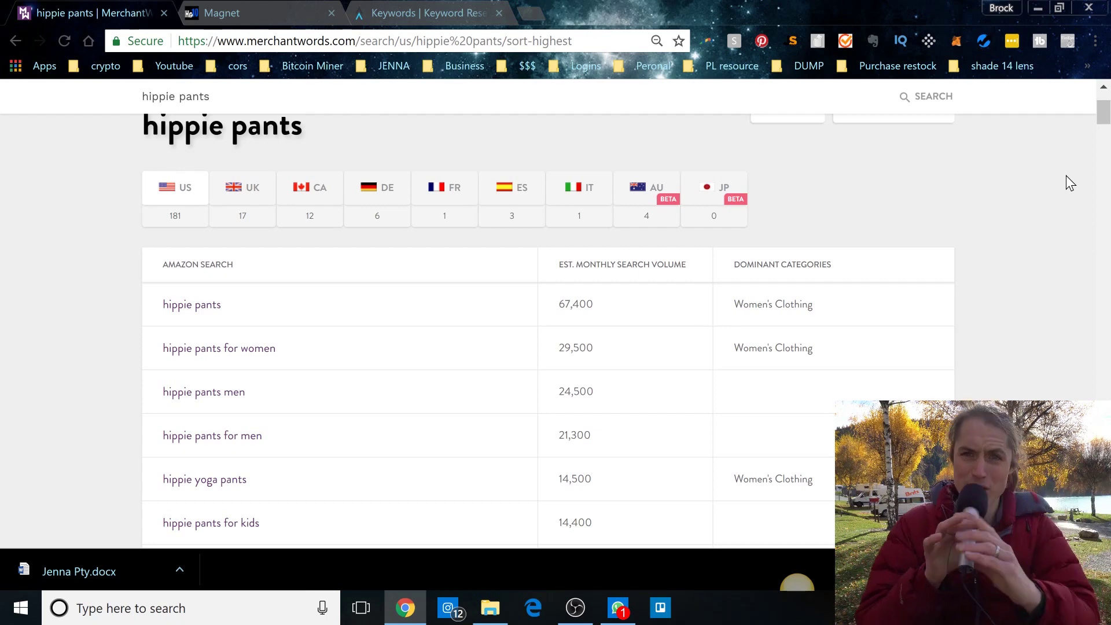
left_click(356, 200)
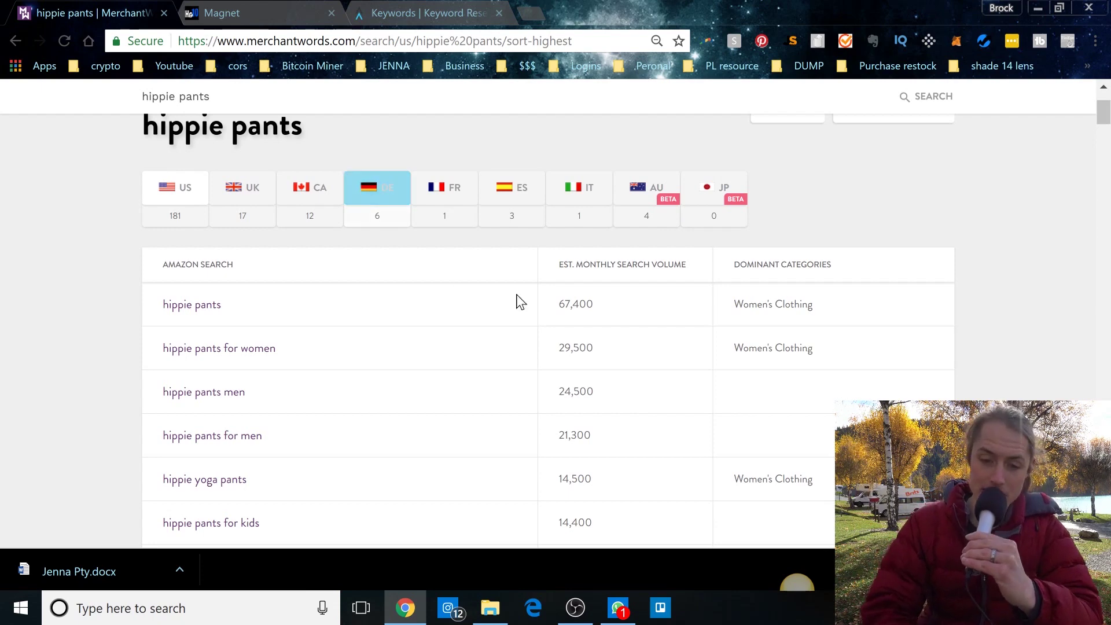
double_click(576, 304)
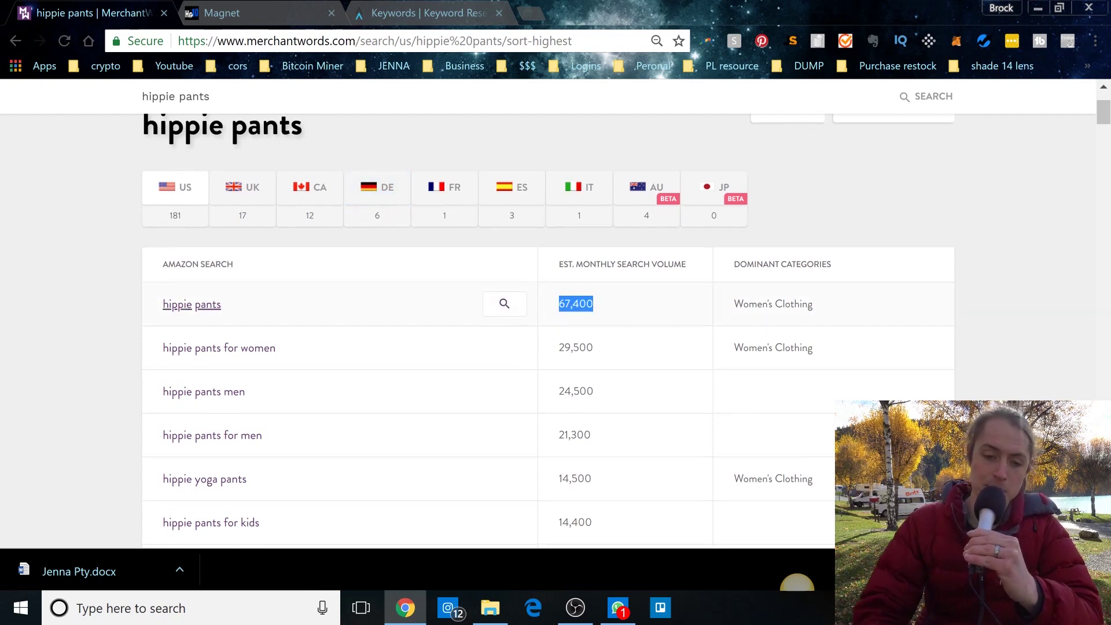
scroll(347, 232, "down", 1)
Switch to Helium 10 Magnet and examine the exact and broad search volumes for "hippie pants".
left_click(288, 5)
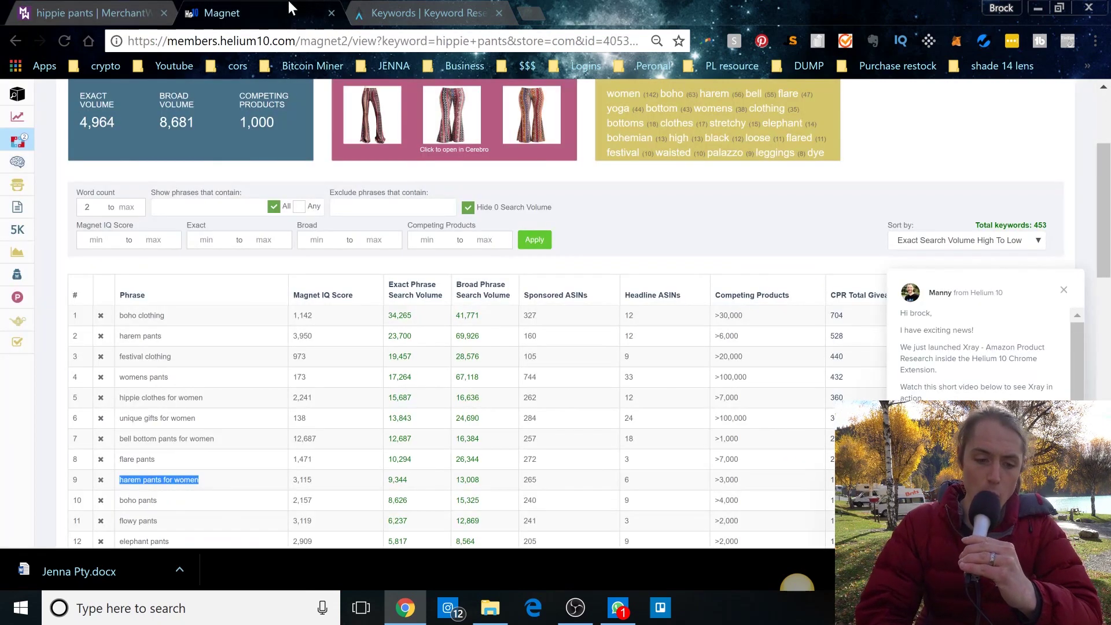
scroll(317, 282, "up", 3)
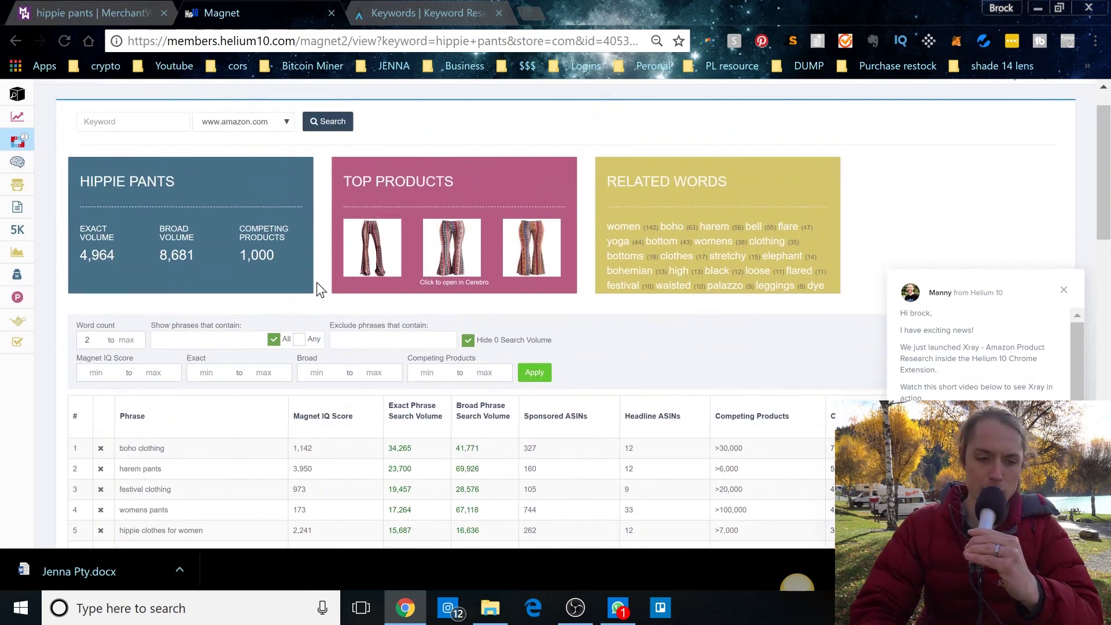
mouse_move(12, 185)
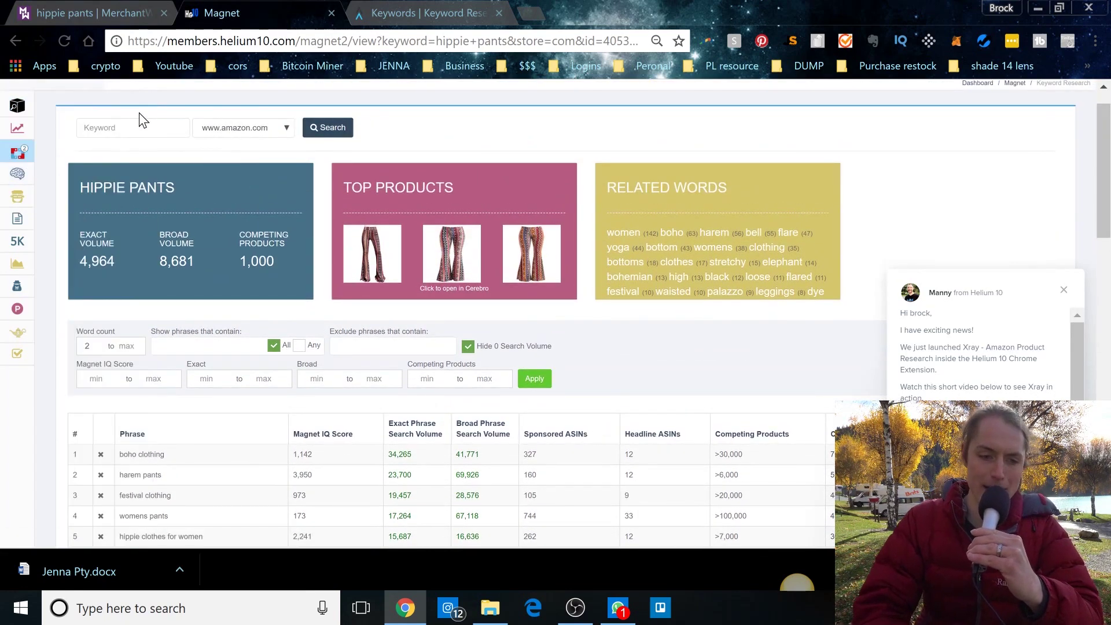
scroll(766, 206, "down", 2)
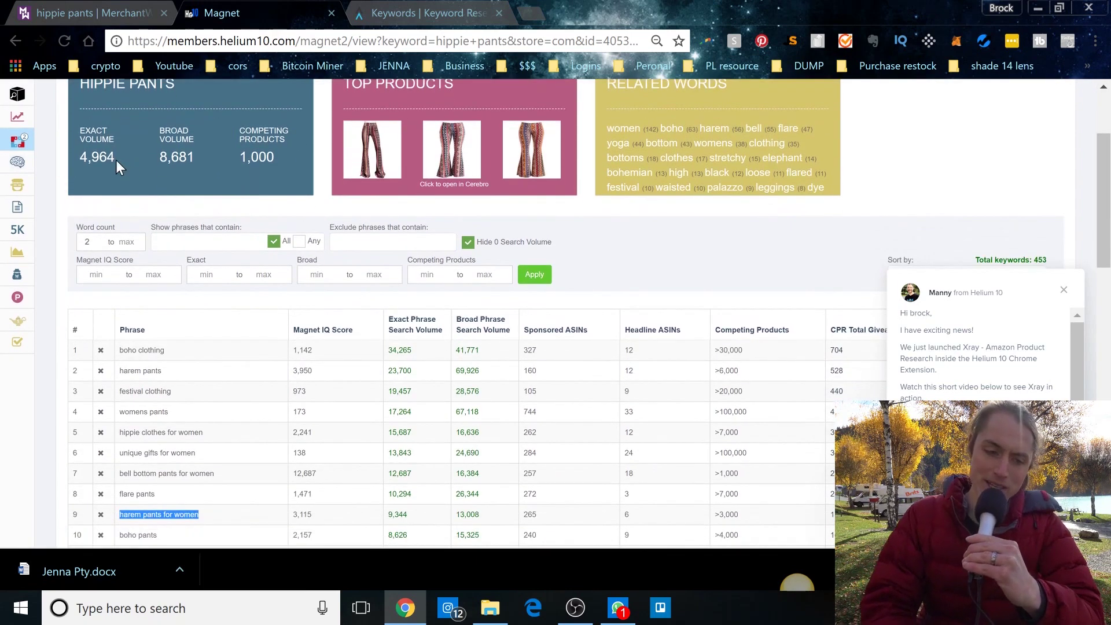
left_click(115, 159)
scroll(566, 314, "up", 1)
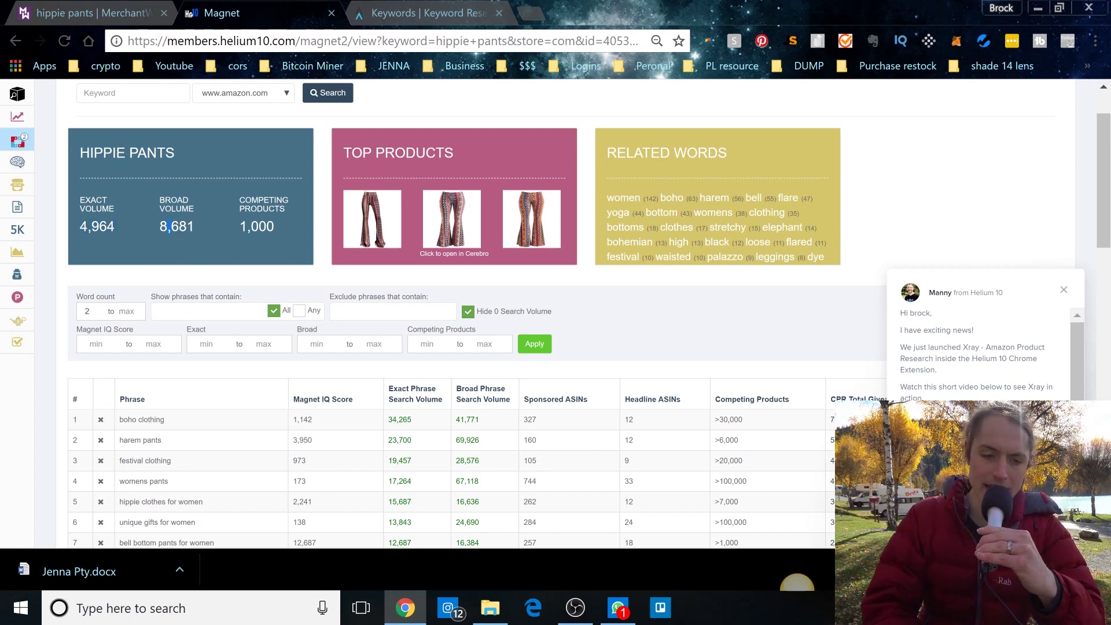
scroll(165, 244, "down", 1)
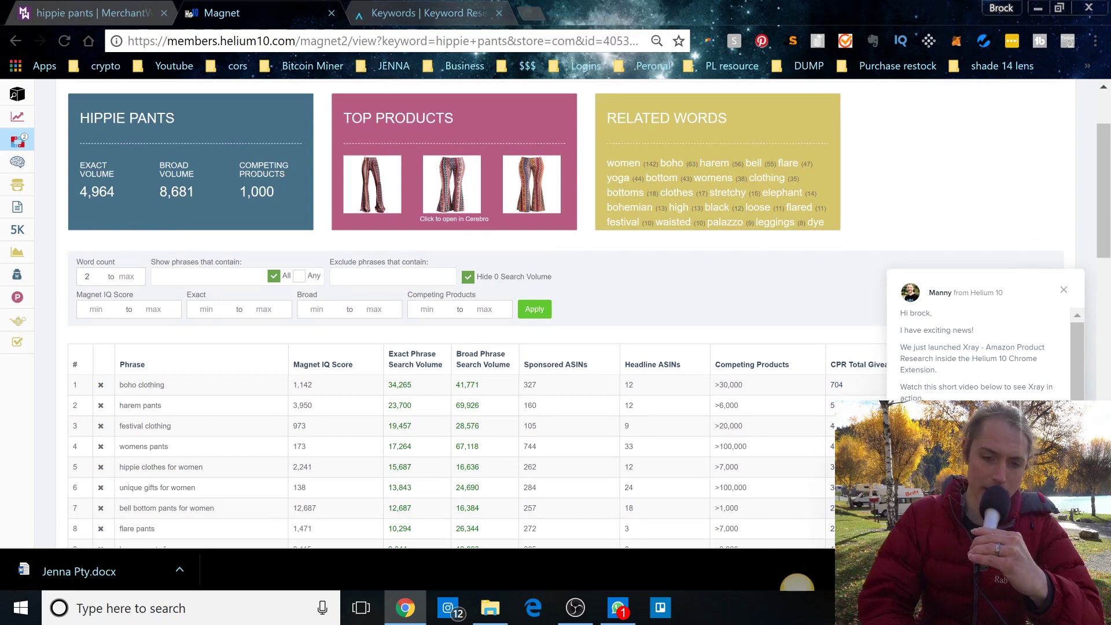
Compare the "hippie pants" search volumes in Viral Launch Keyword Research with those in Magnet.
left_click(398, 16)
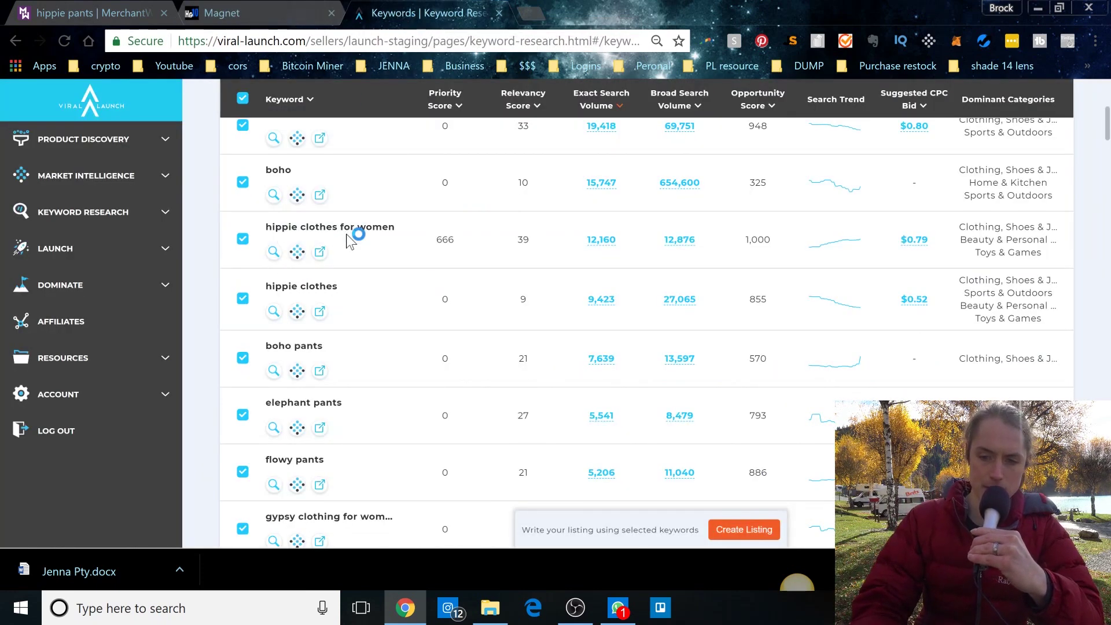
left_click_drag(1107, 115, 1106, 85)
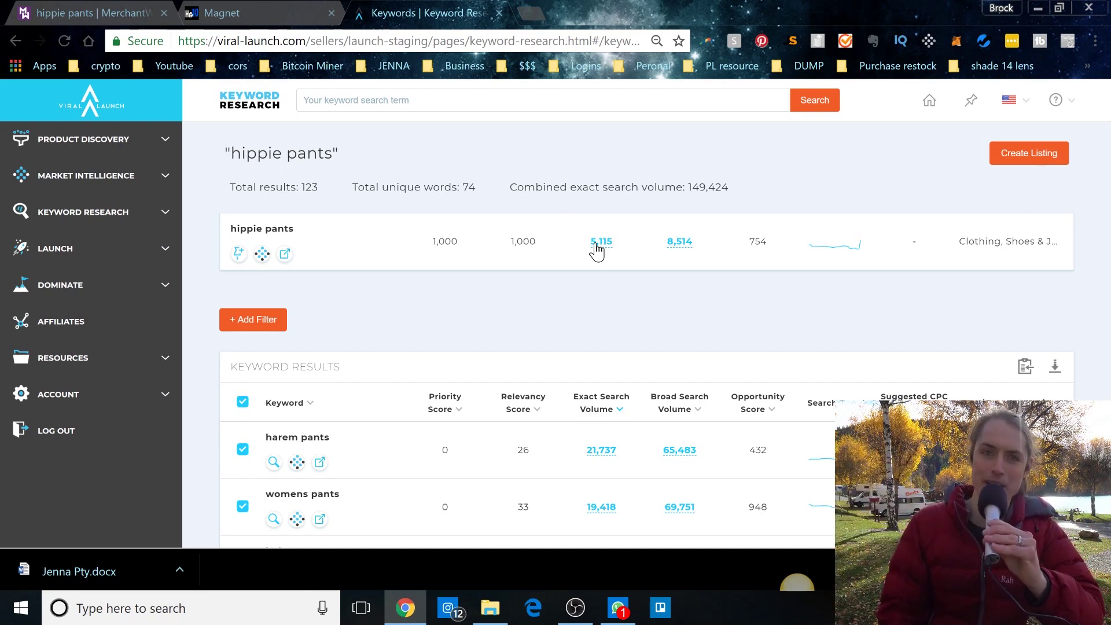
left_click(254, 13)
Compare the search volume for "hippie pants for kids" between MerchantWords and Helium 10 Magnet.
left_click(117, 1)
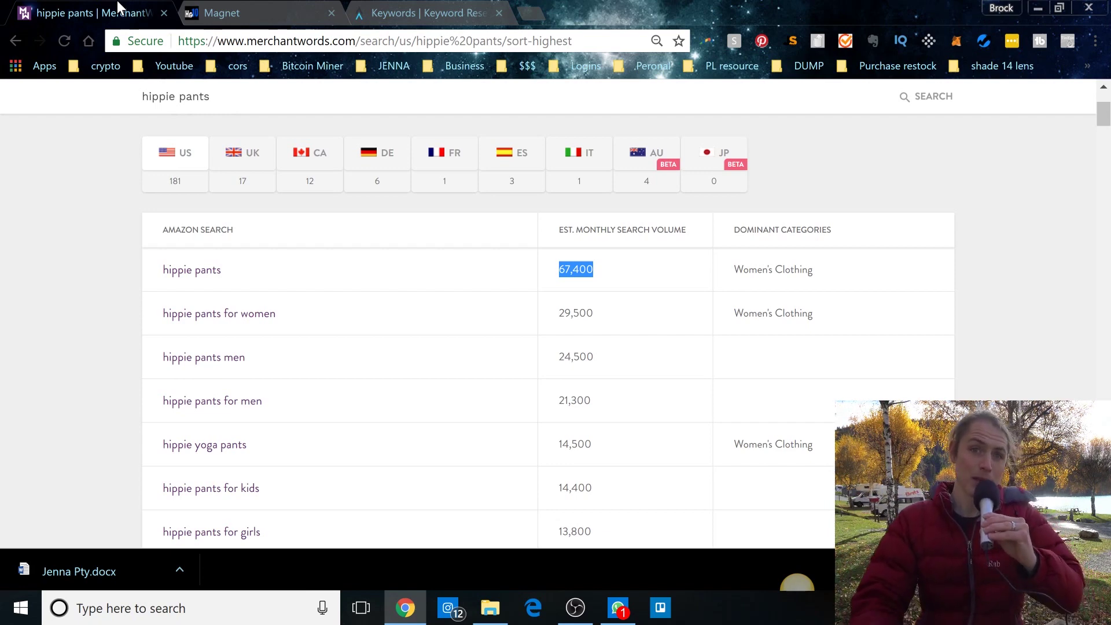
scroll(117, 1, "down", 3)
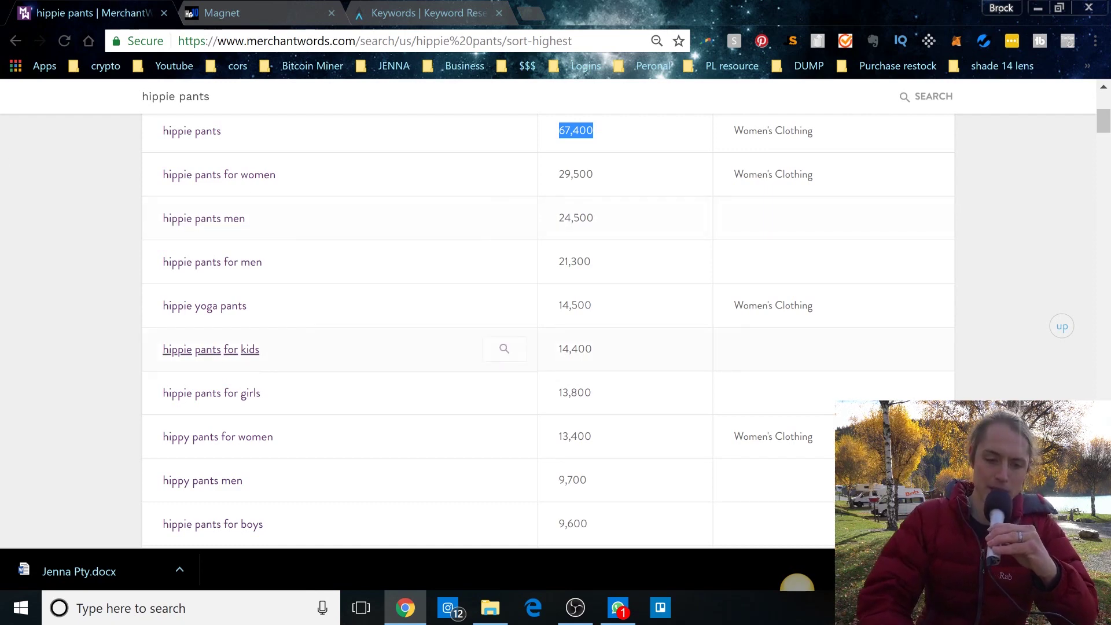
left_click(235, 17)
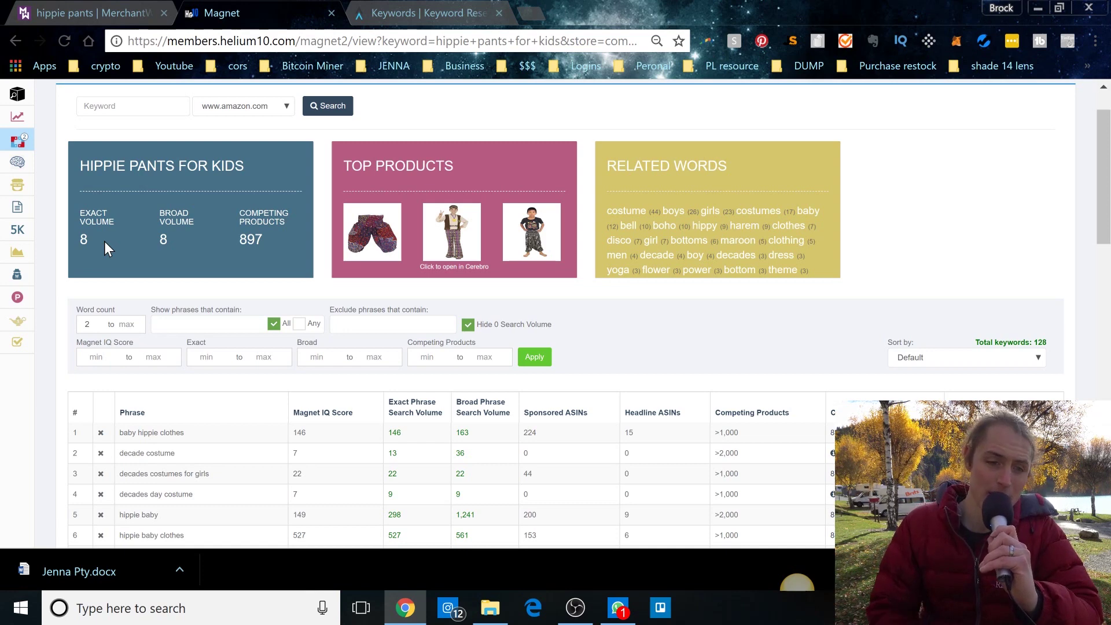
left_click(119, 13)
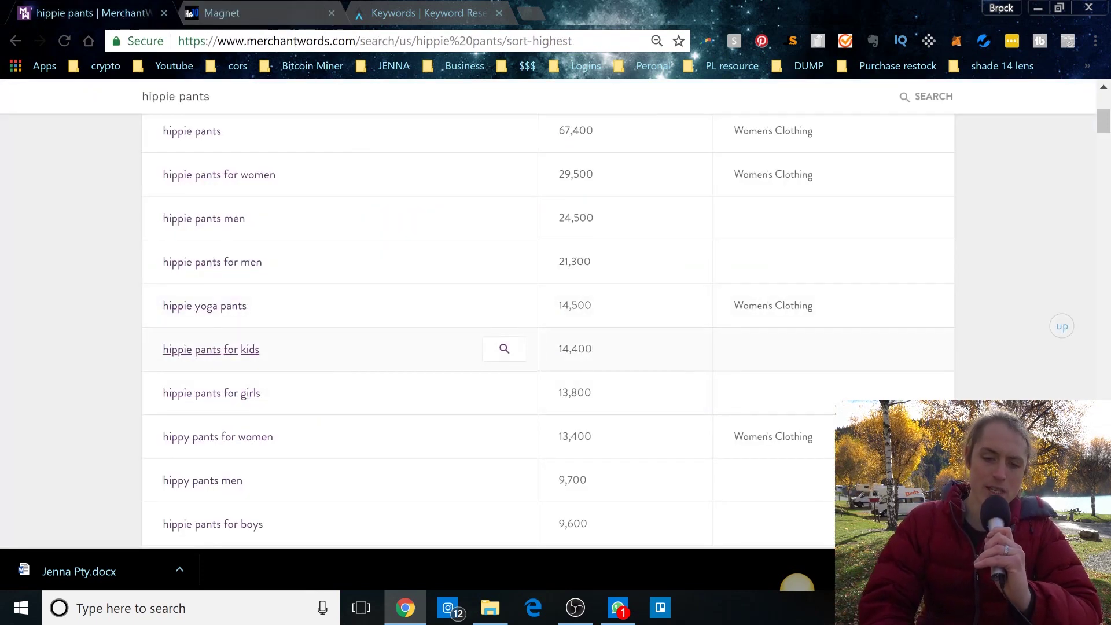
double_click(587, 349)
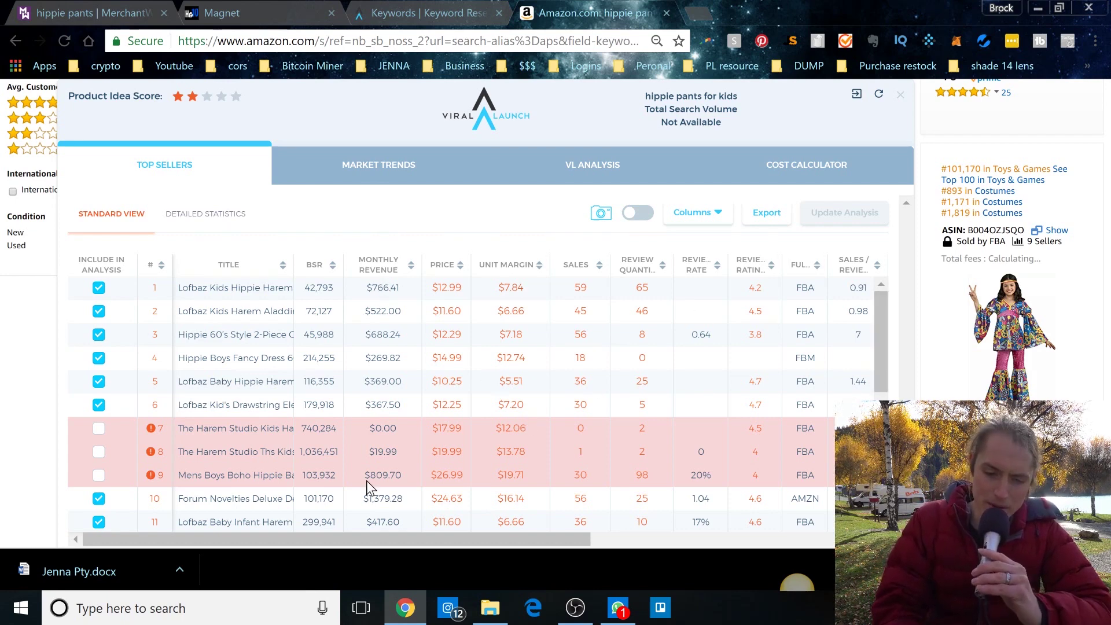
Check "hippie pants for kids" in Viral Launch and among the Amazon top sellers against the MerchantWords estimate.
left_click(388, 19)
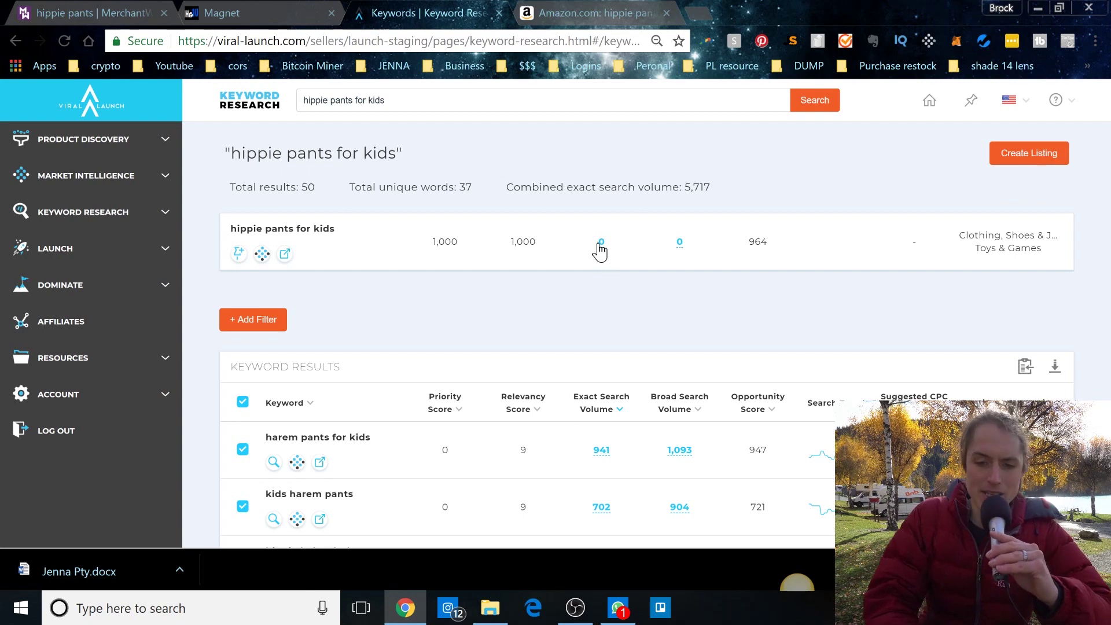
left_click(584, 10)
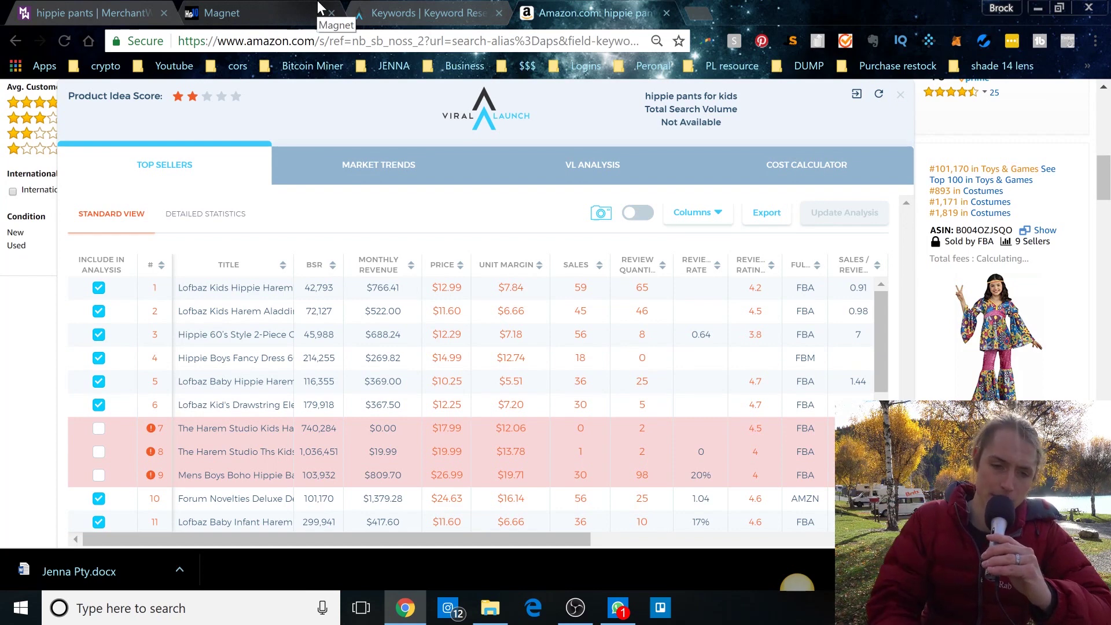
left_click(99, 6)
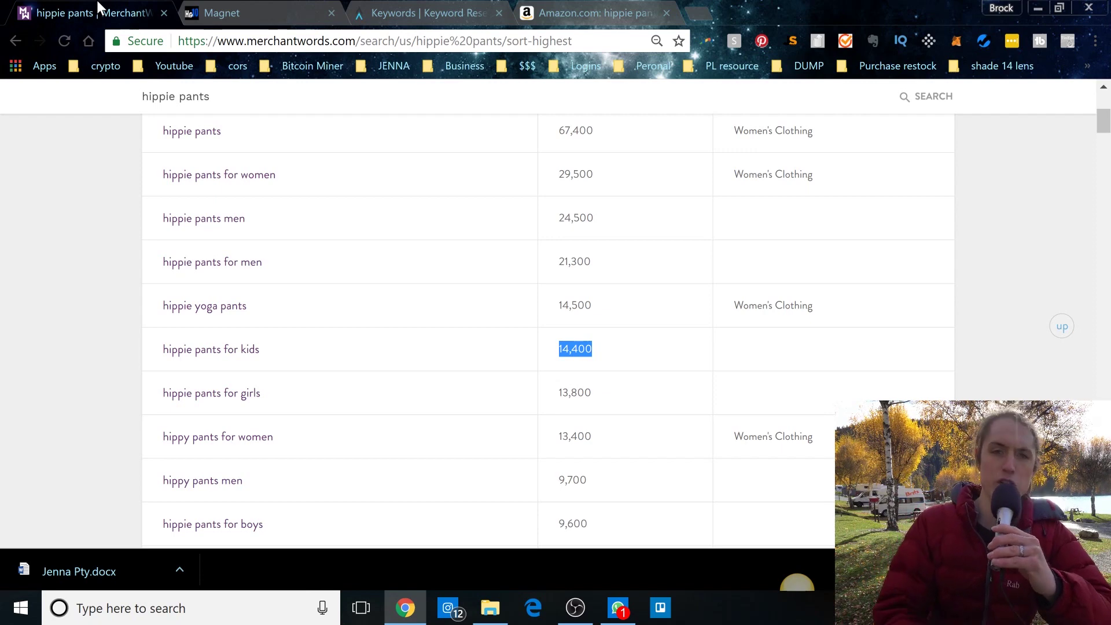
left_click(300, 8)
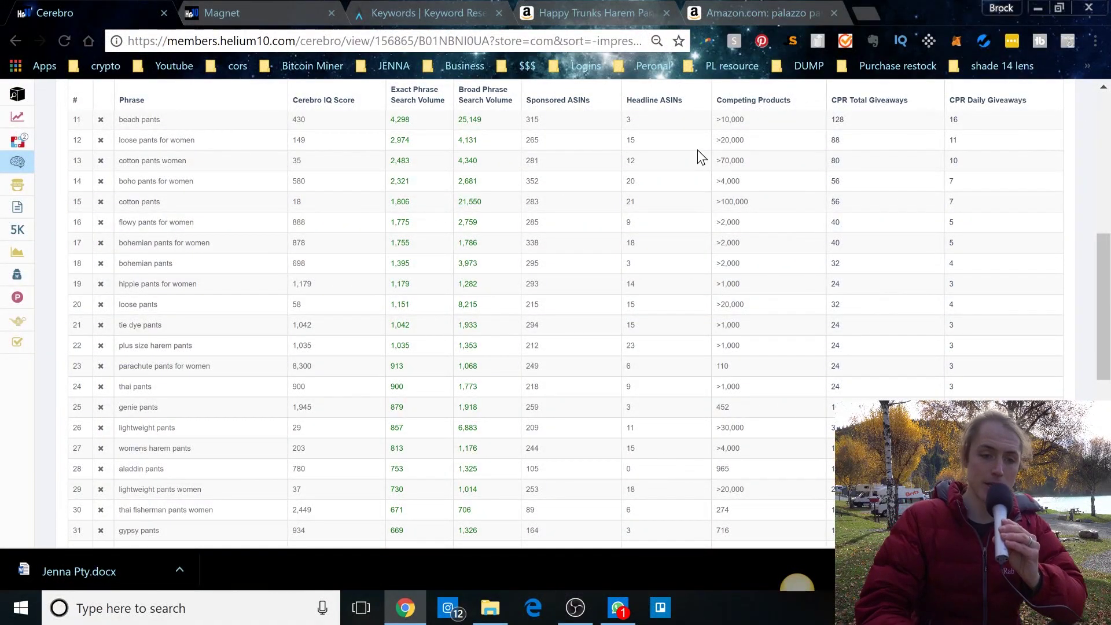
left_click(218, 3)
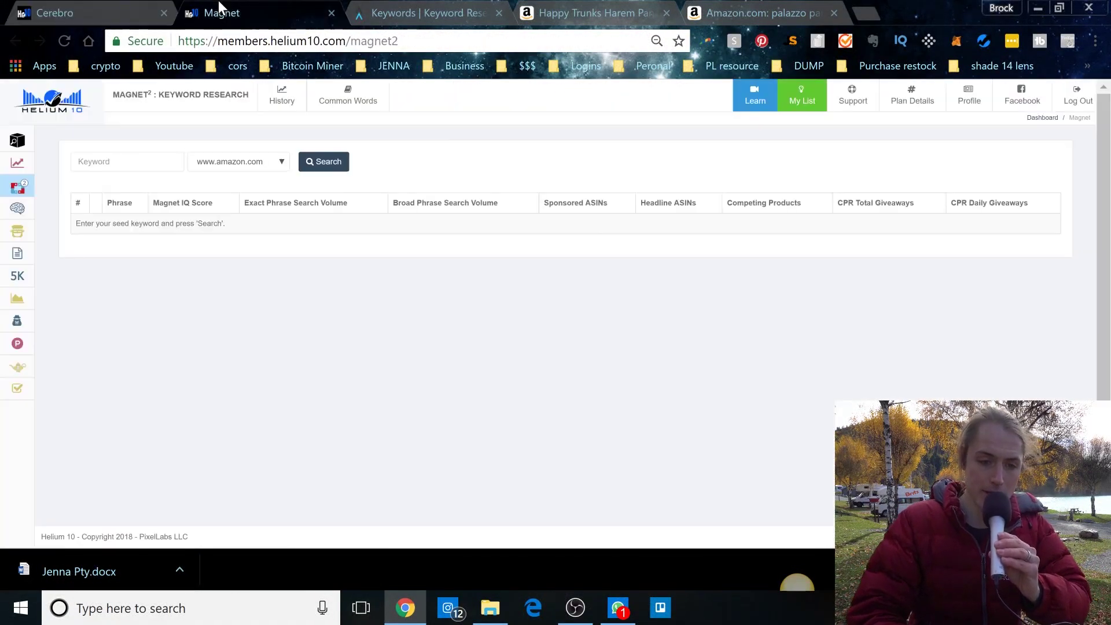
left_click(96, 161)
type("hippie pants")
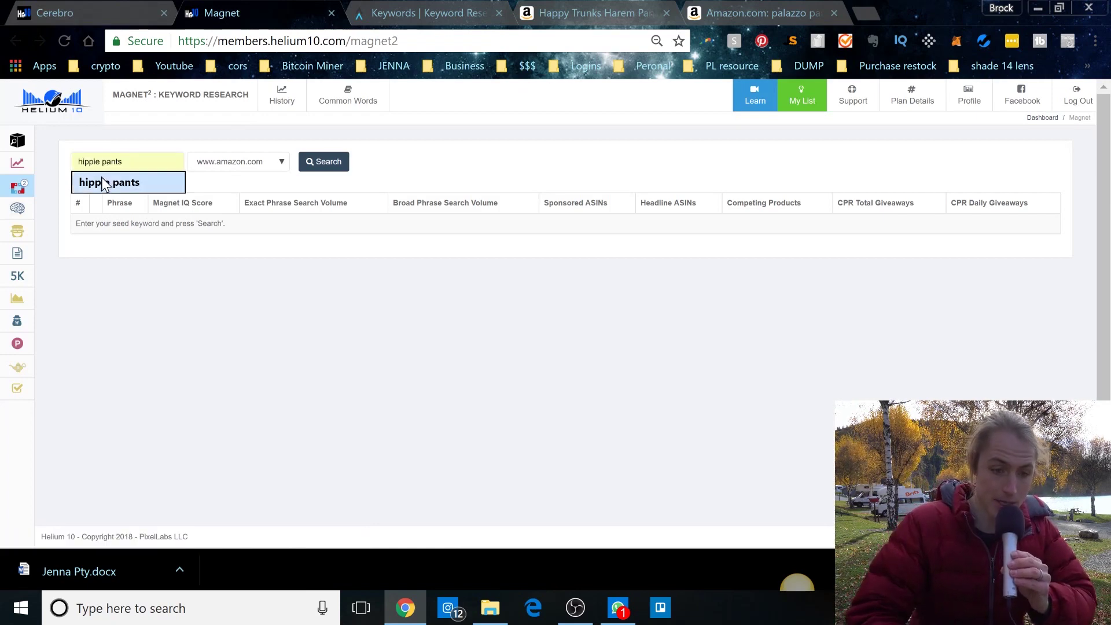
left_click(104, 182)
left_click(324, 161)
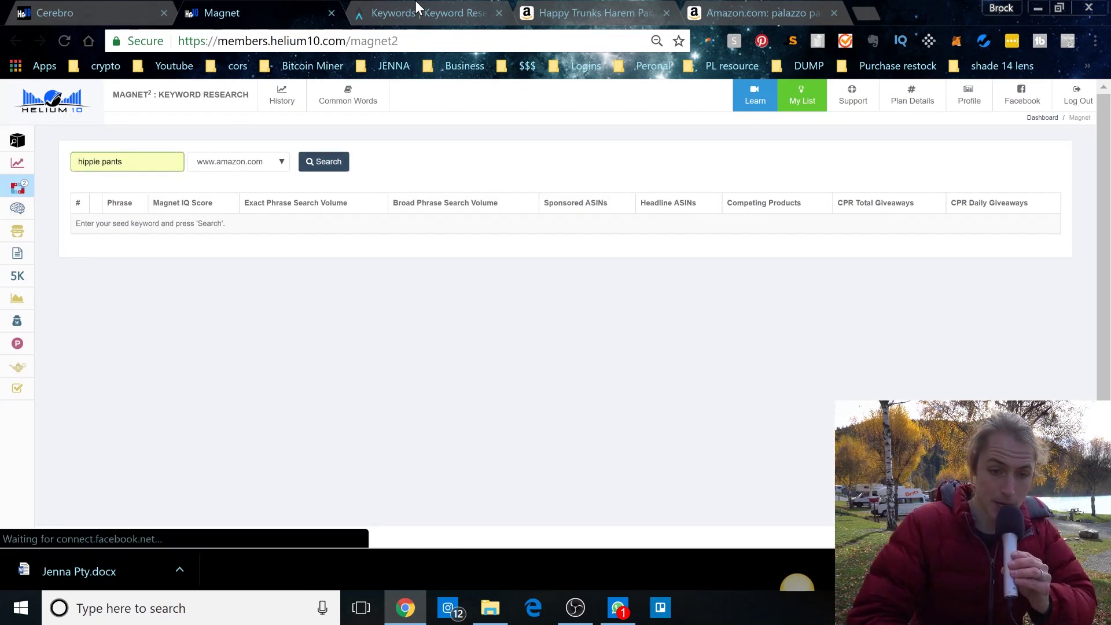
left_click(329, 161)
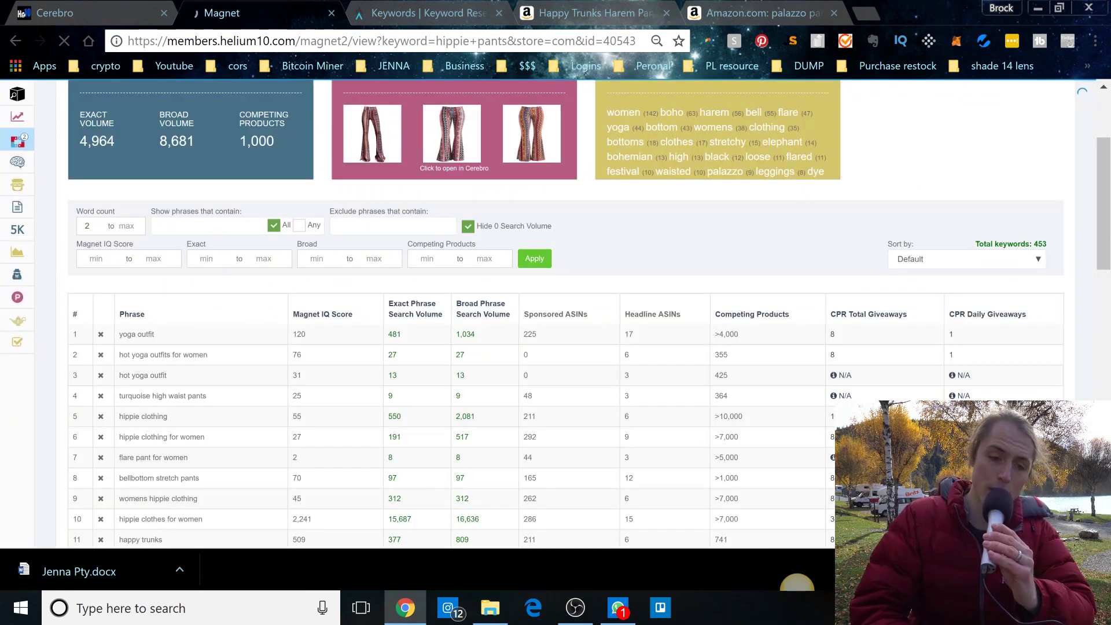
left_click(414, 315)
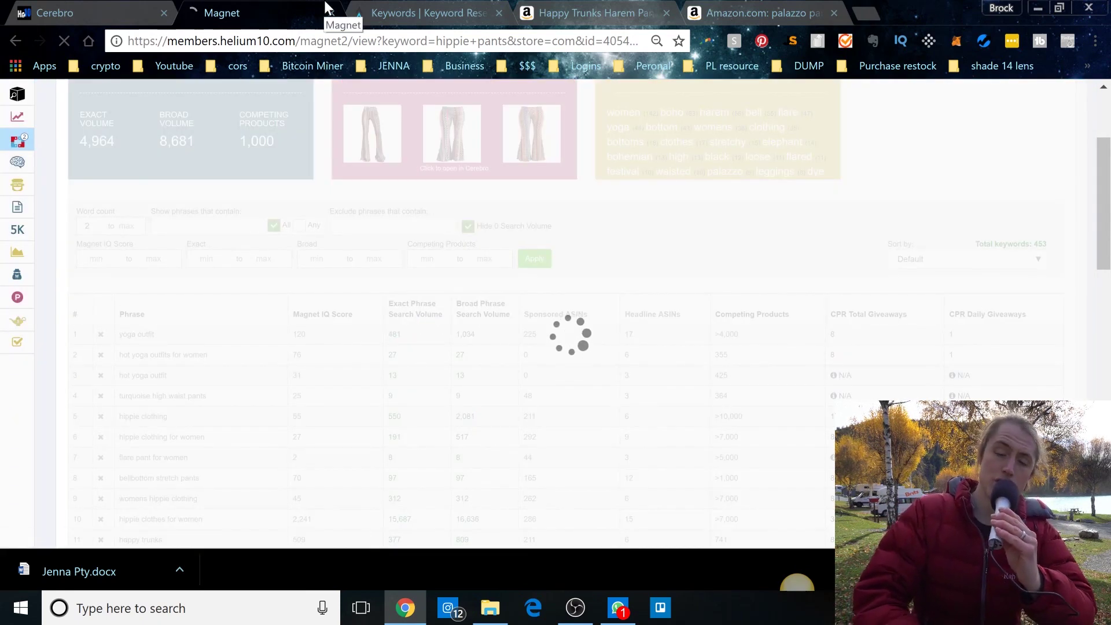
Review the Viral Launch keyword results and combined search volume for "hippie pants", and return to Magnet.
left_click(375, 12)
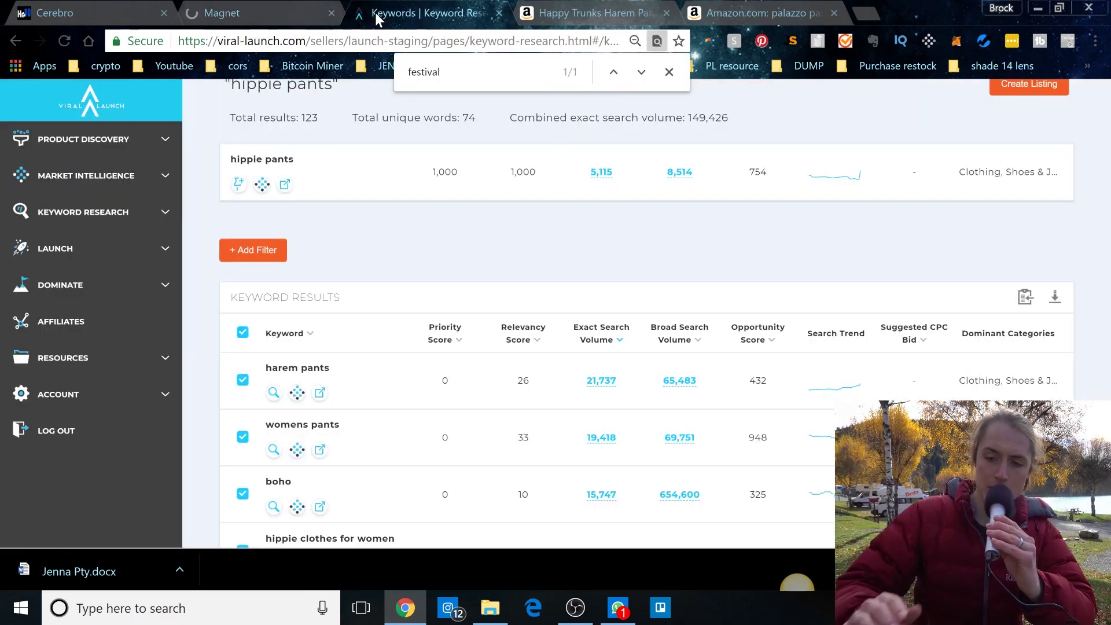
scroll(719, 186, "up", 1)
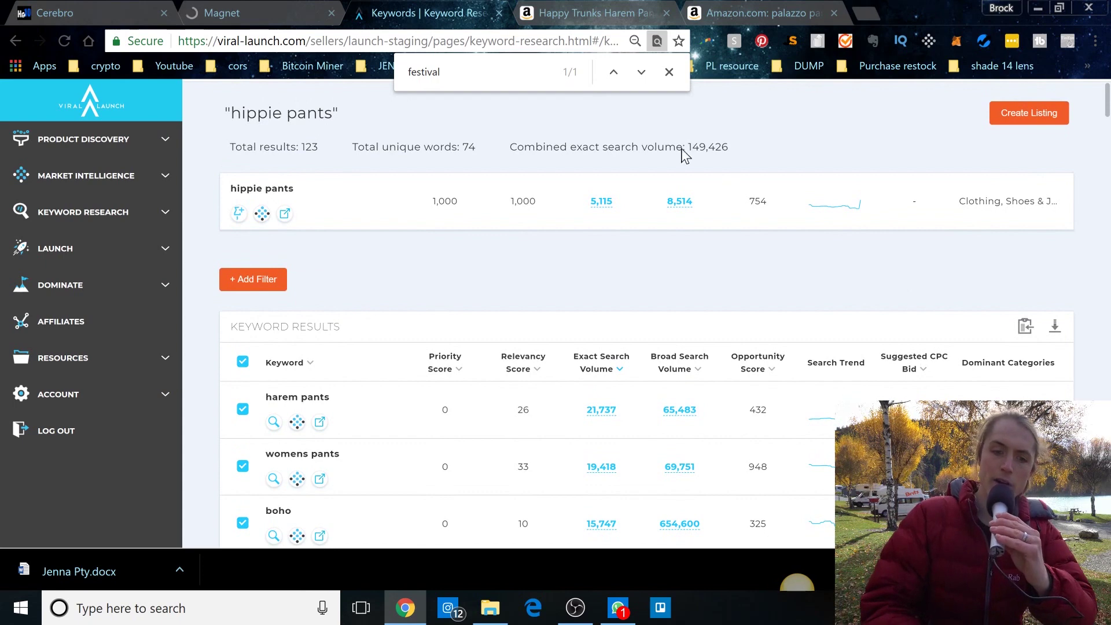
left_click(324, 14)
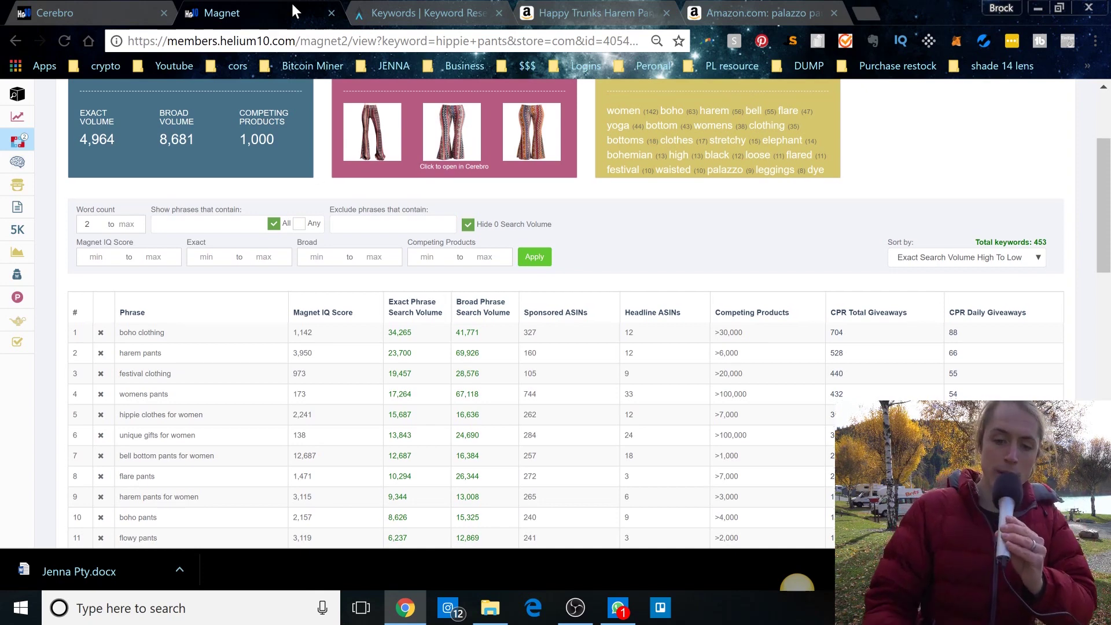
Examine the Magnet IQ Score of "unique gifts for women" alongside the other keywords in the Magnet results.
scroll(329, 275, "down", 1)
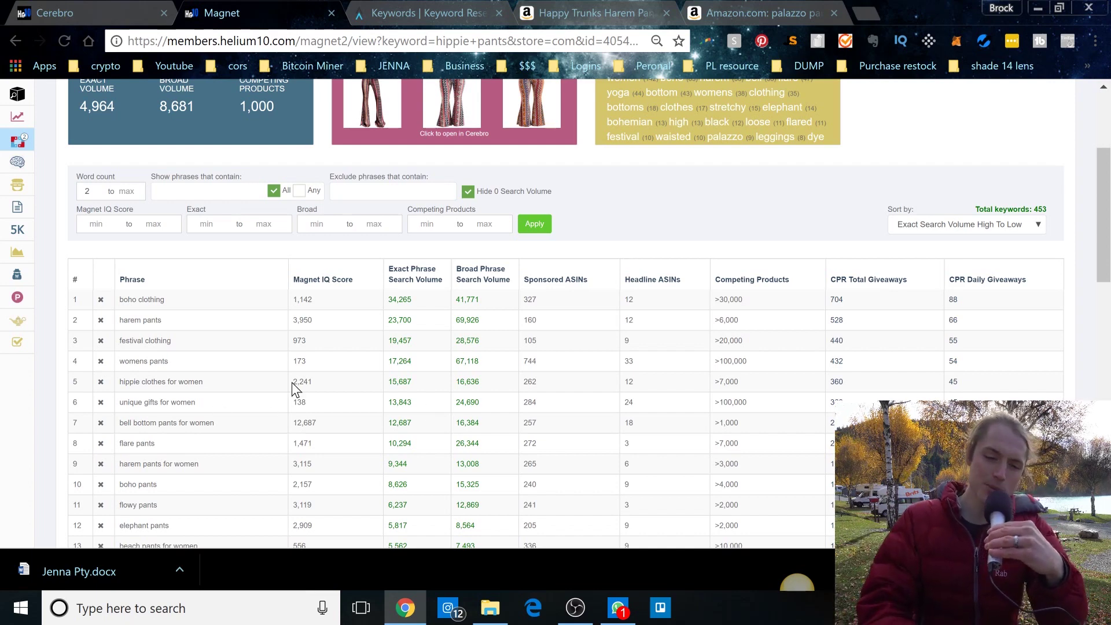
double_click(326, 401)
scroll(326, 401, "down", 2)
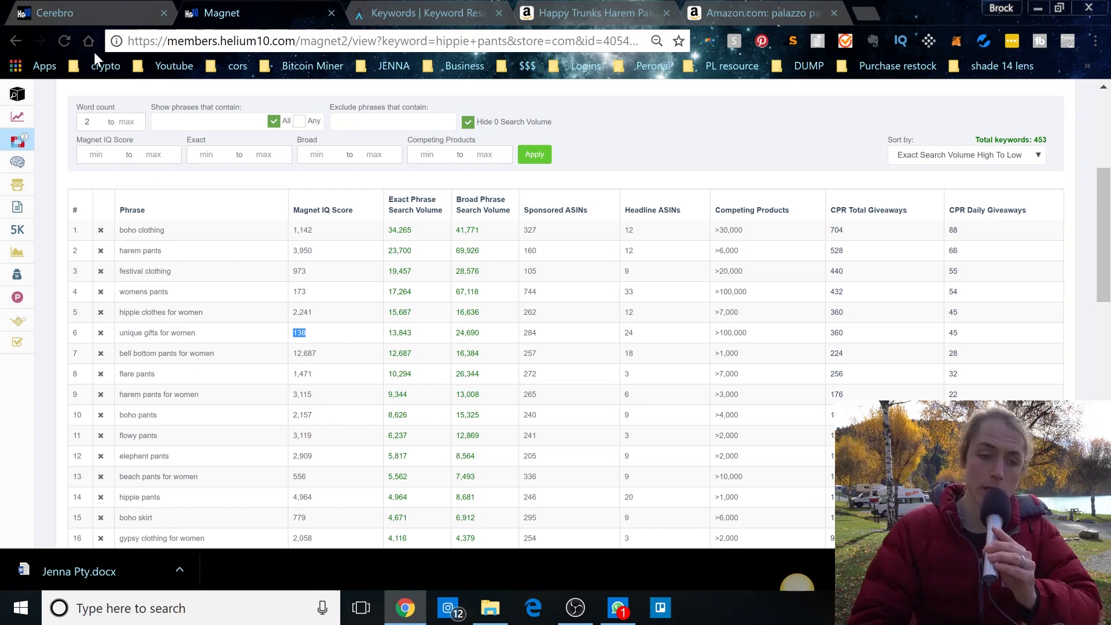
Open Helium 10's Cerebro reverse ASIN tool in a new browser tab.
mouse_move(5, 207)
right_click(74, 163)
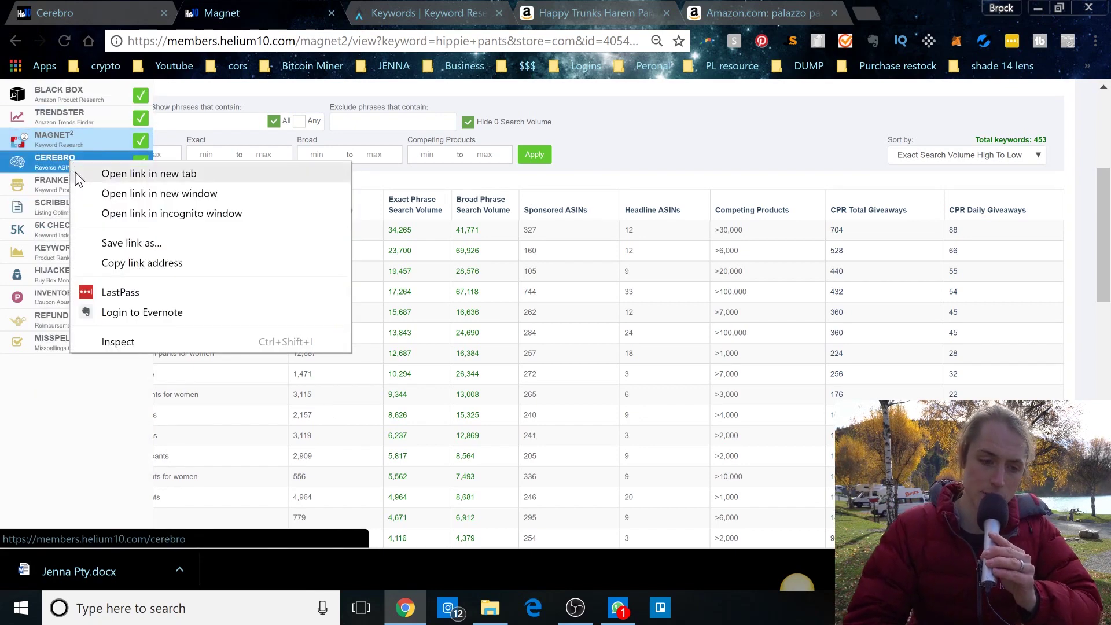
left_click(95, 171)
left_click(326, 12)
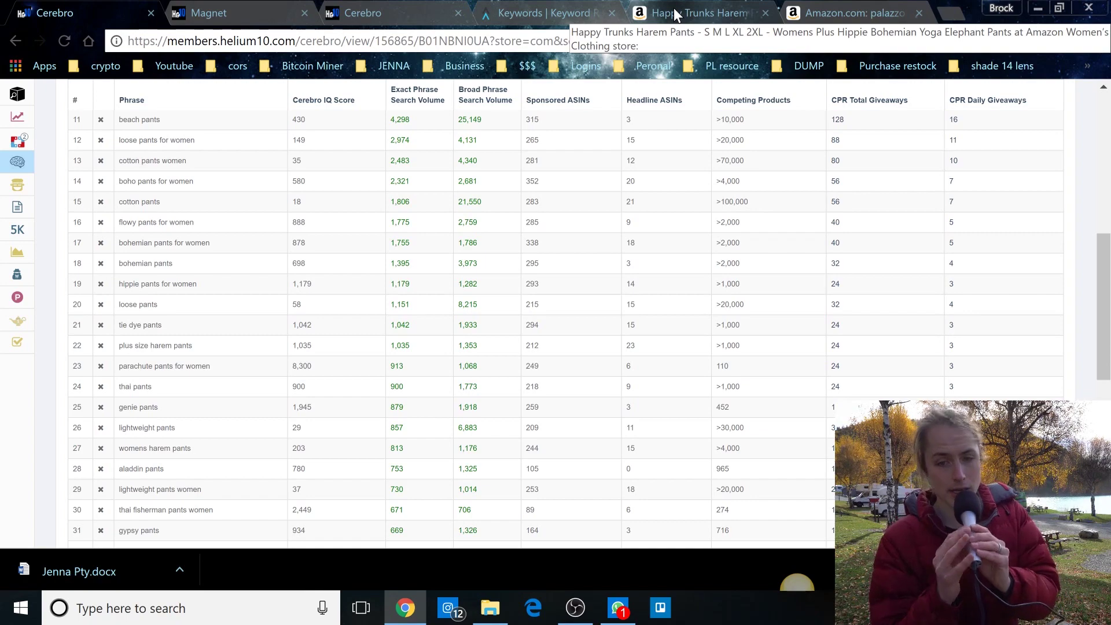
Review the Happy Trunks Harem Pants listing on Amazon and its reverse ASIN lookup in Cerebro.
left_click(860, 2)
left_click(730, 1)
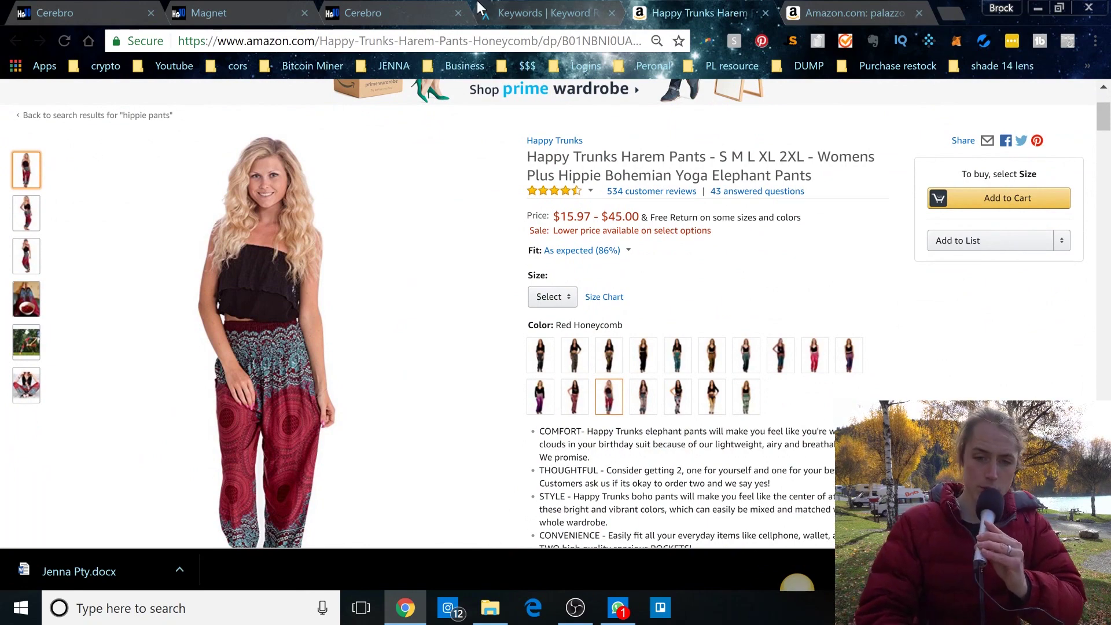
left_click(109, 14)
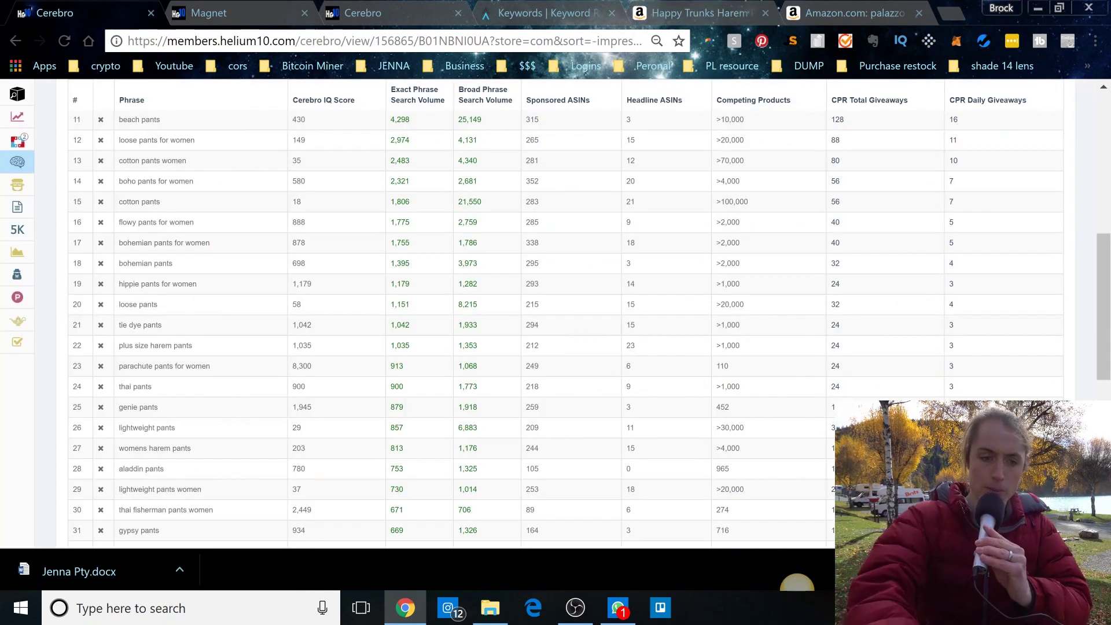
scroll(555, 312, "up", 8)
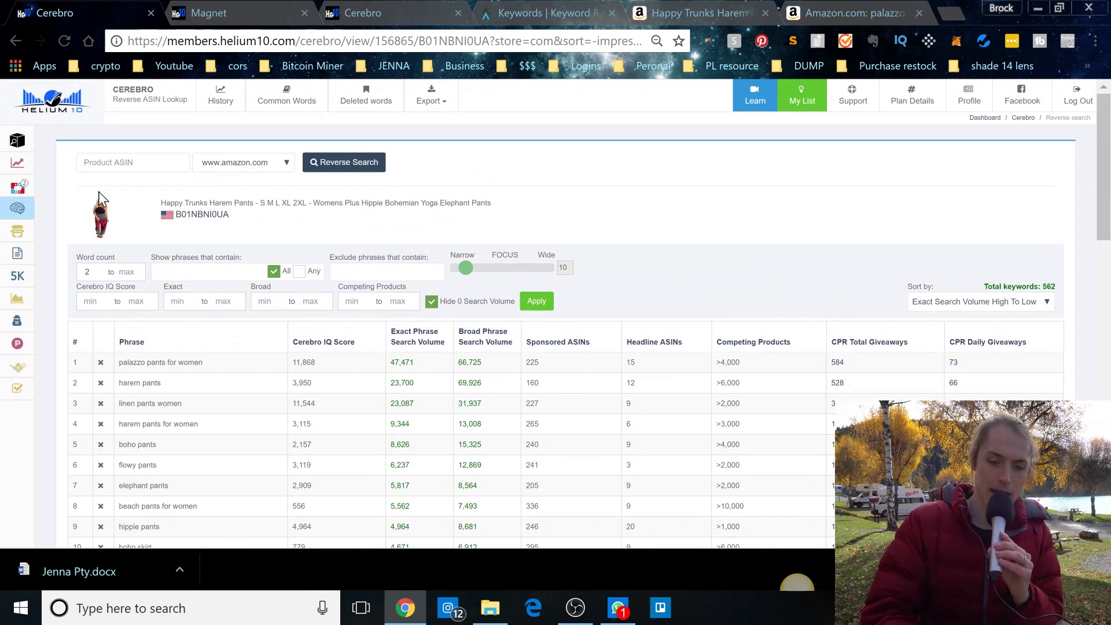
Widen the keyword focus to 100 for the Happy Trunks Harem Pants reverse ASIN results and apply the filter.
left_click(468, 272)
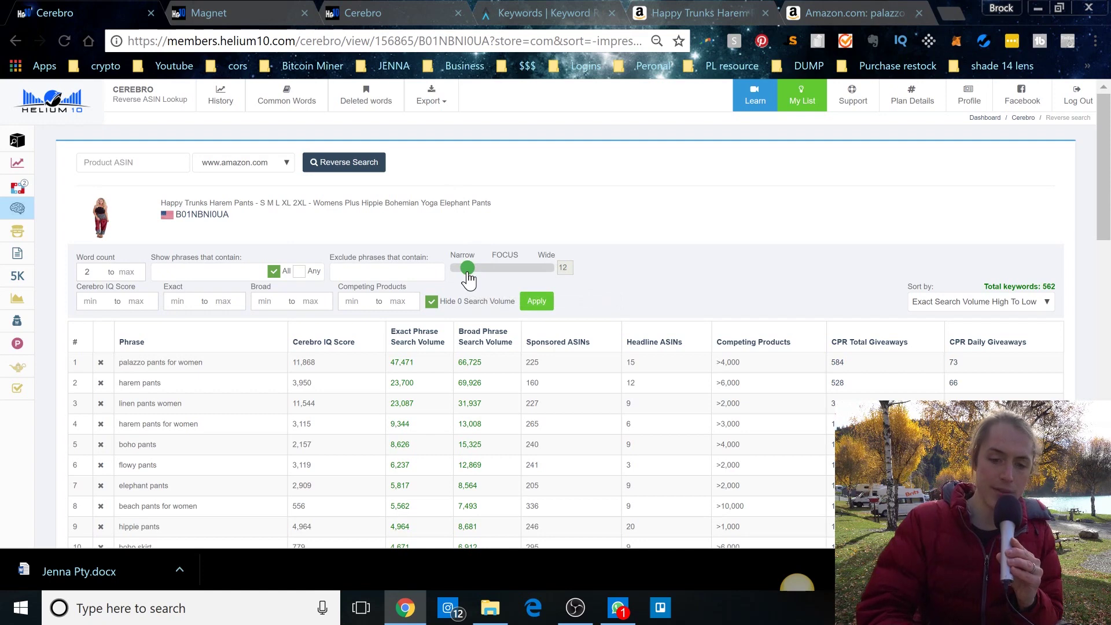
left_click_drag(468, 271, 456, 269)
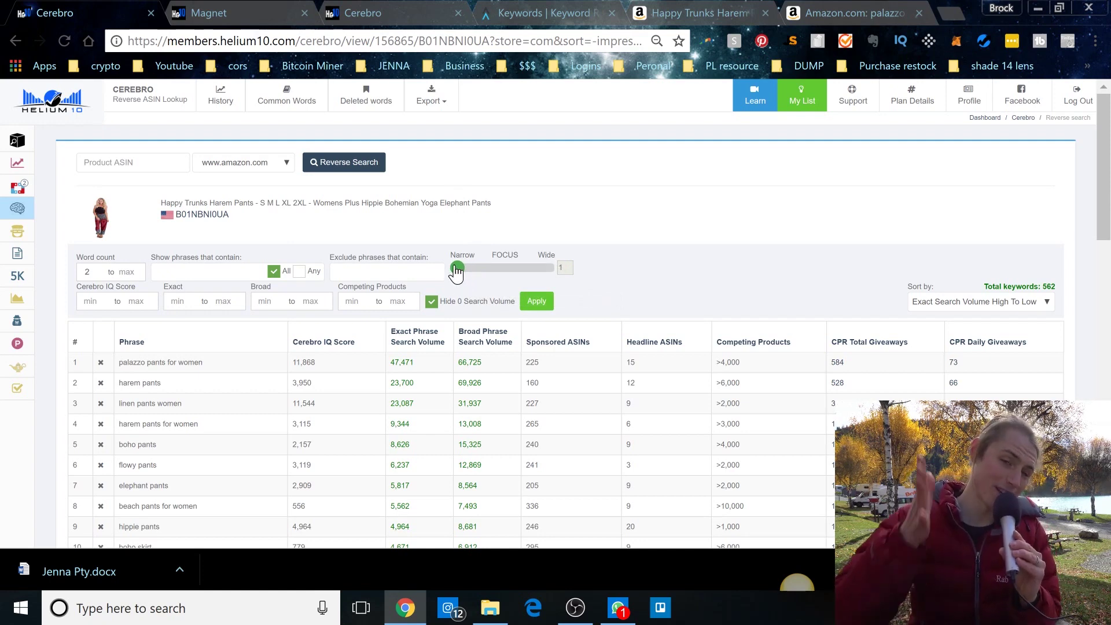
mouse_move(457, 272)
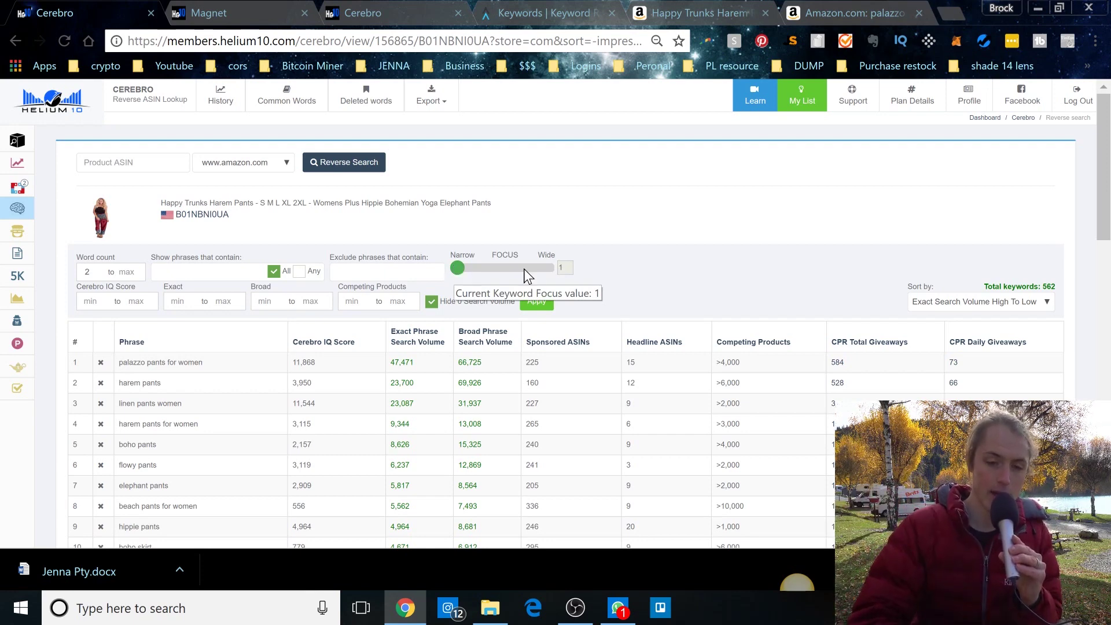
left_click_drag(459, 272, 598, 301)
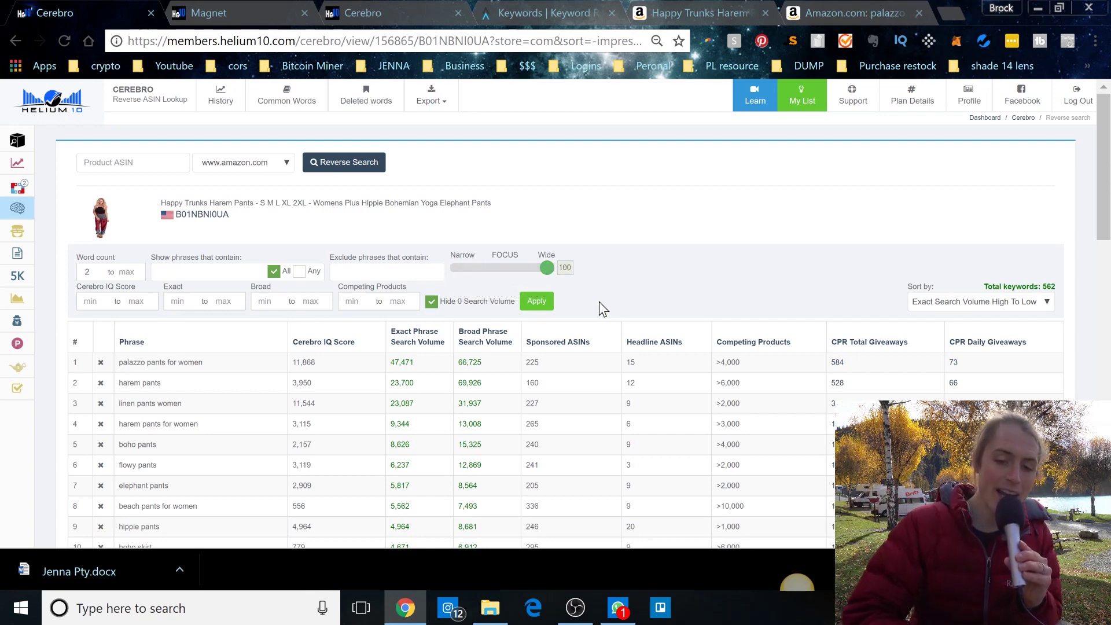
left_click(544, 302)
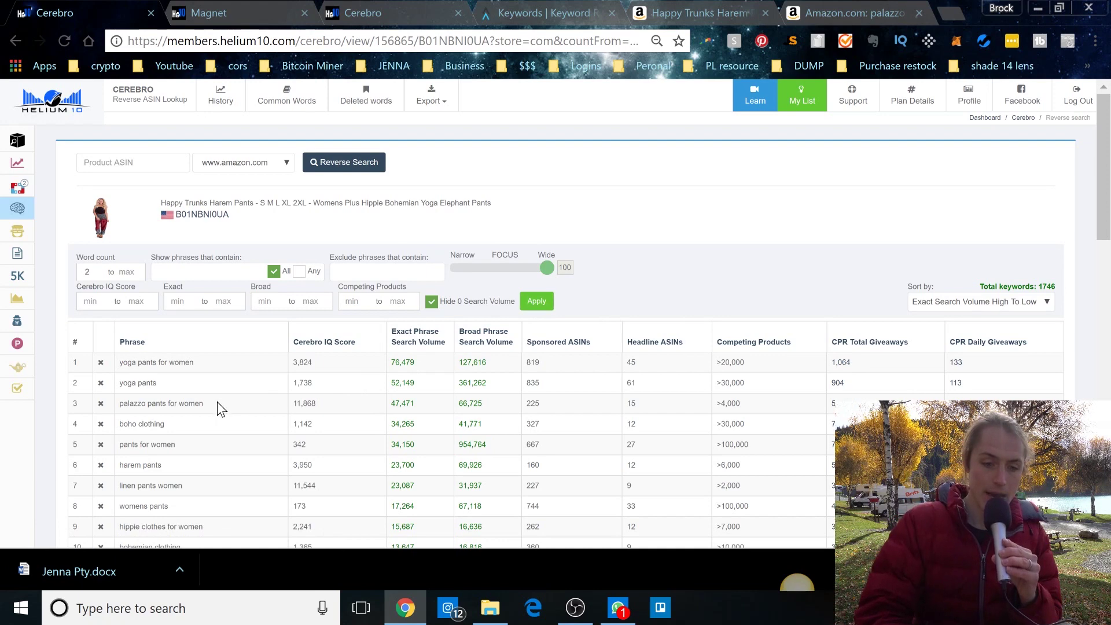
Compare the Cerebro keyword "palazzo pants for women" with the palazzo pants listings on Amazon, and return to the Magnet results.
scroll(217, 402, "down", 1)
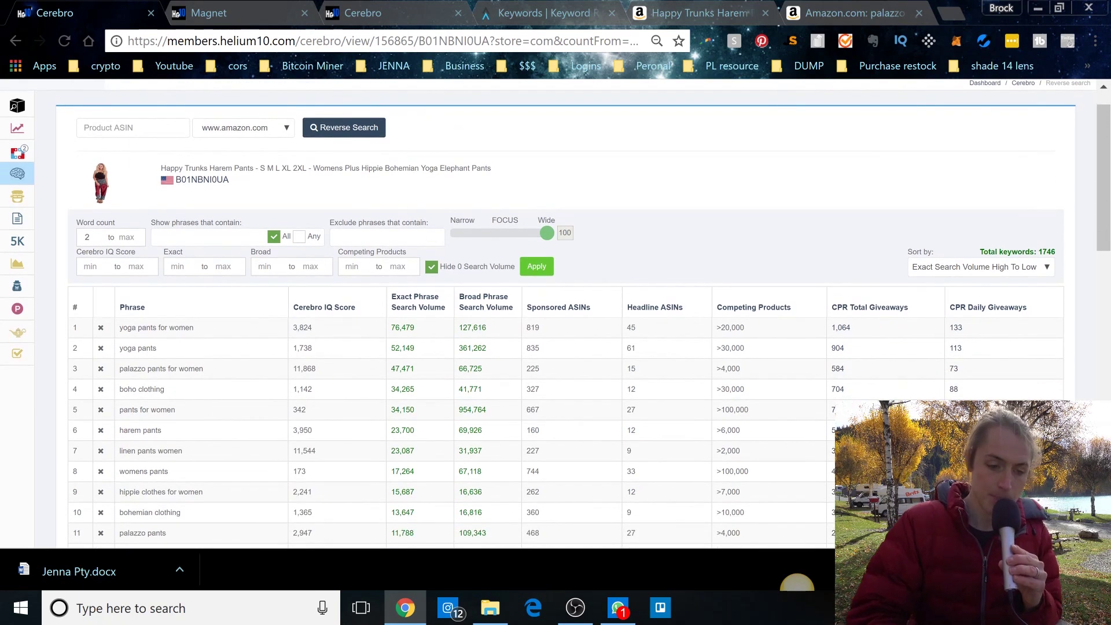
triple_click(166, 368)
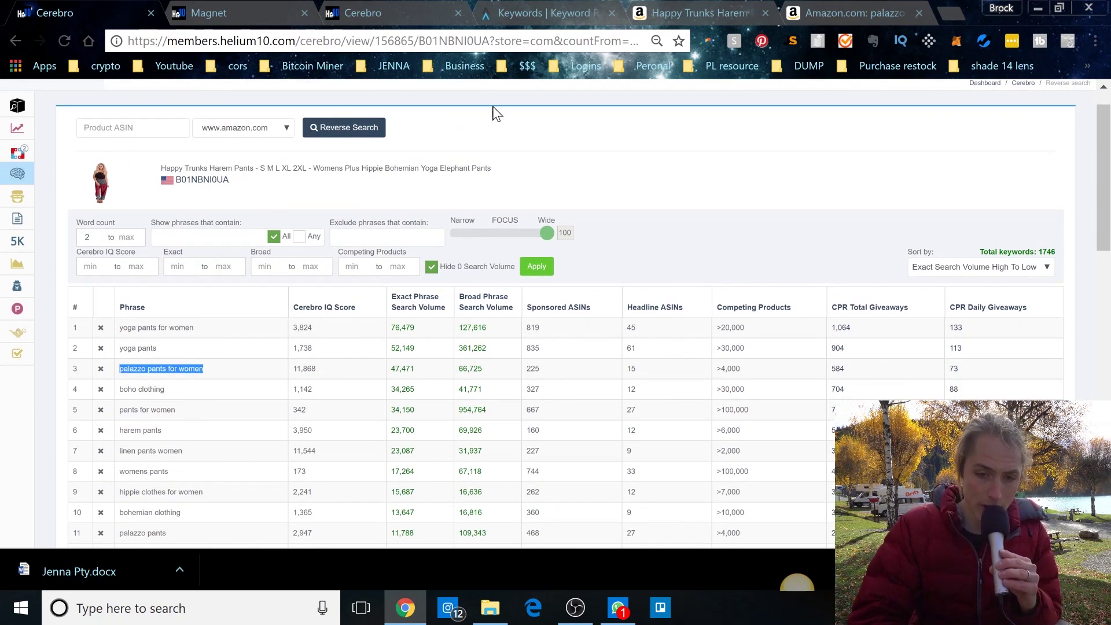
left_click(845, 11)
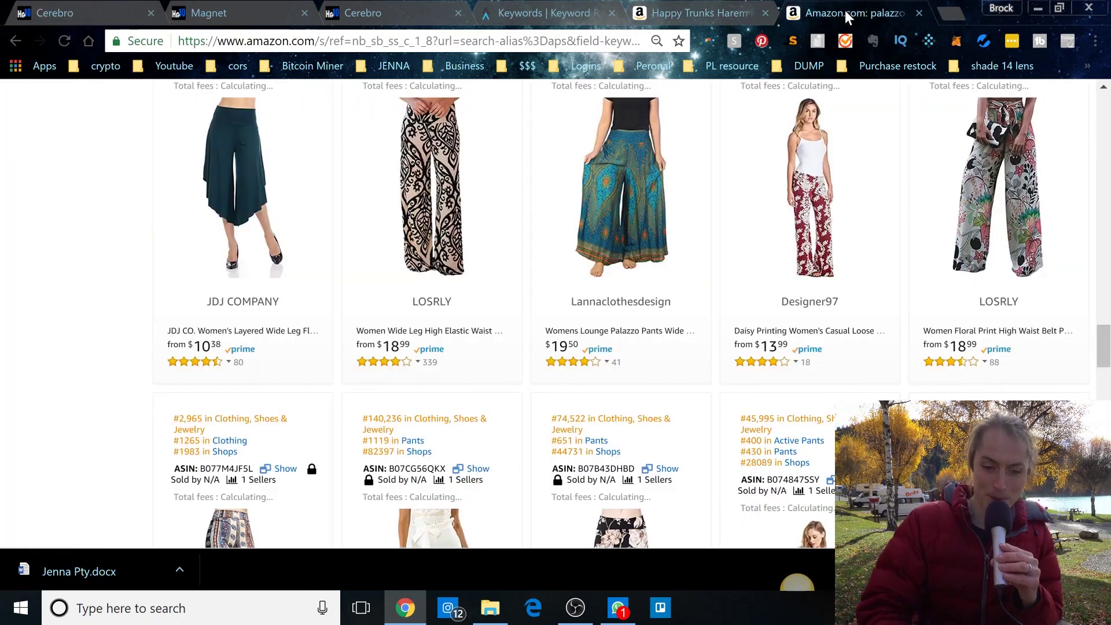
scroll(618, 312, "down", 3)
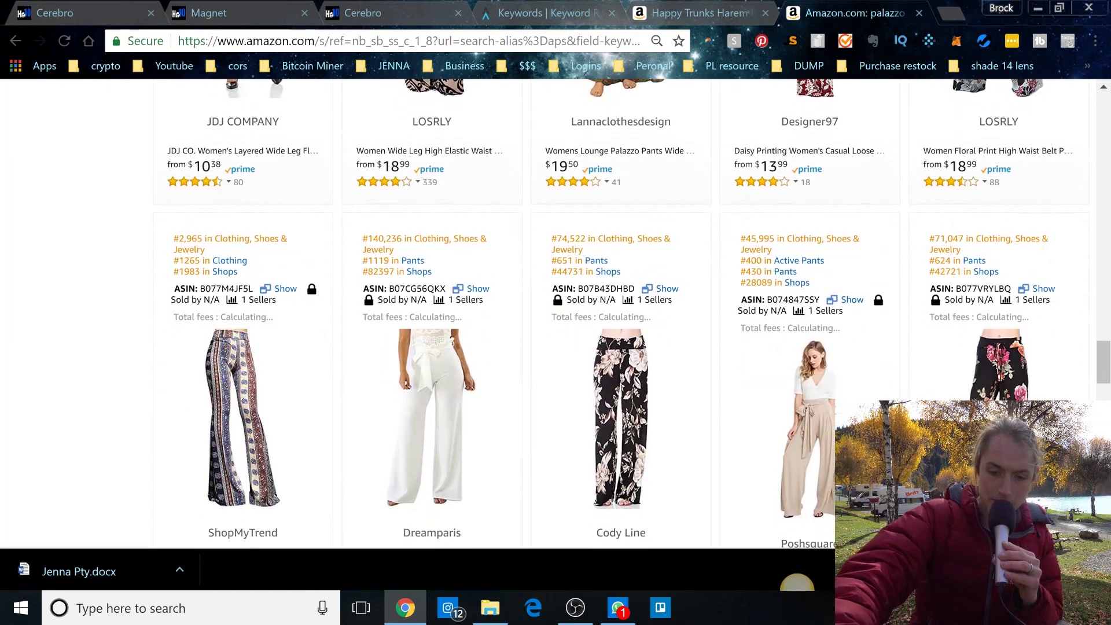
scroll(618, 312, "down", 7)
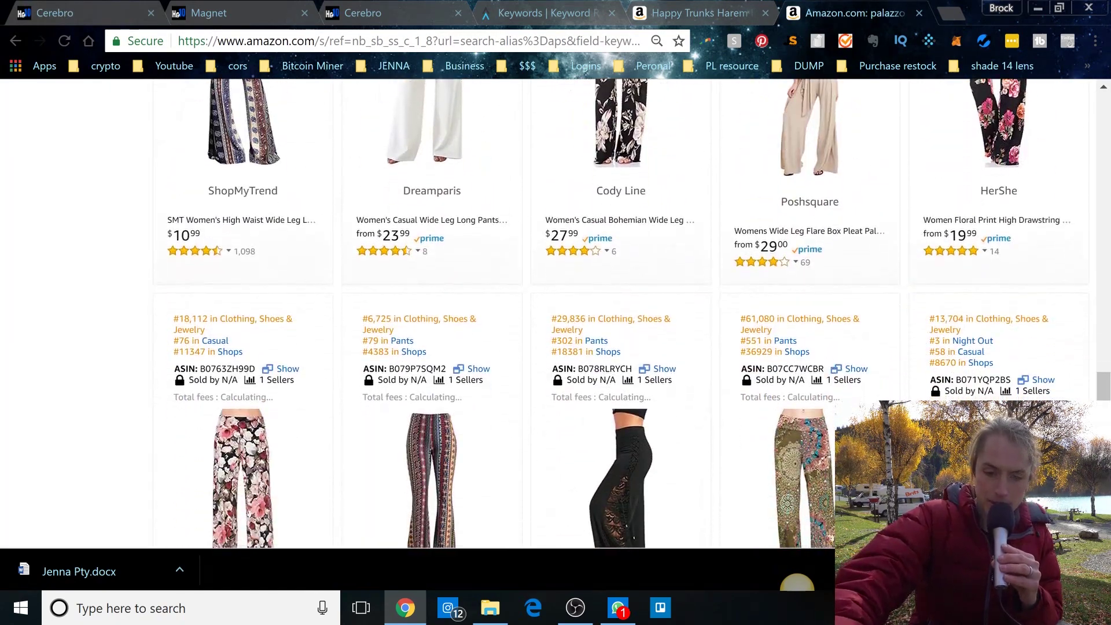
scroll(618, 313, "down", 1)
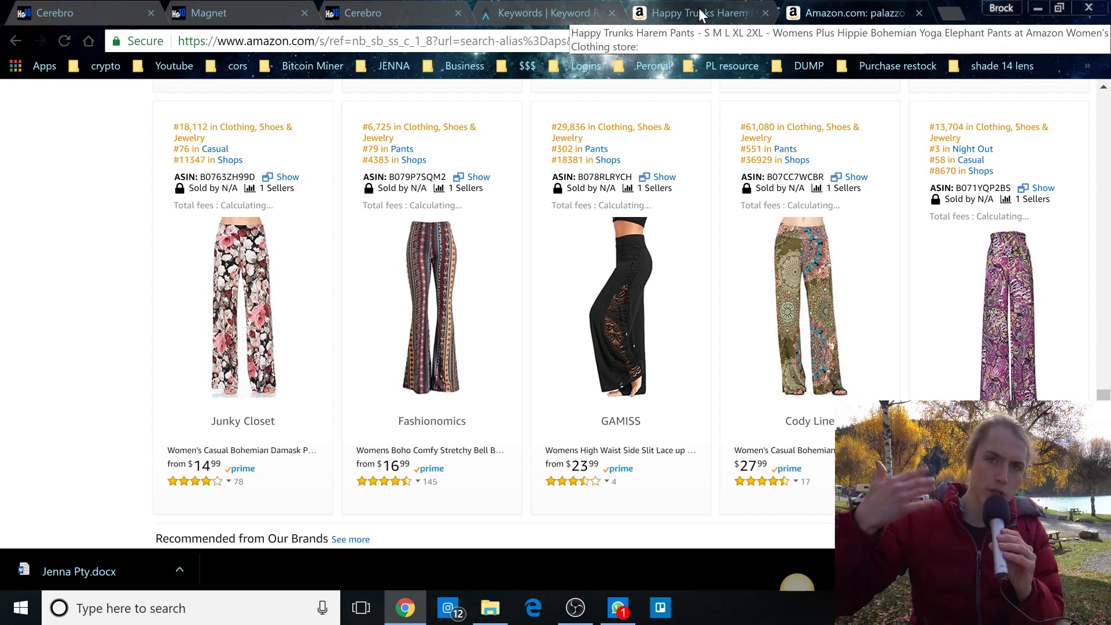
left_click(205, 8)
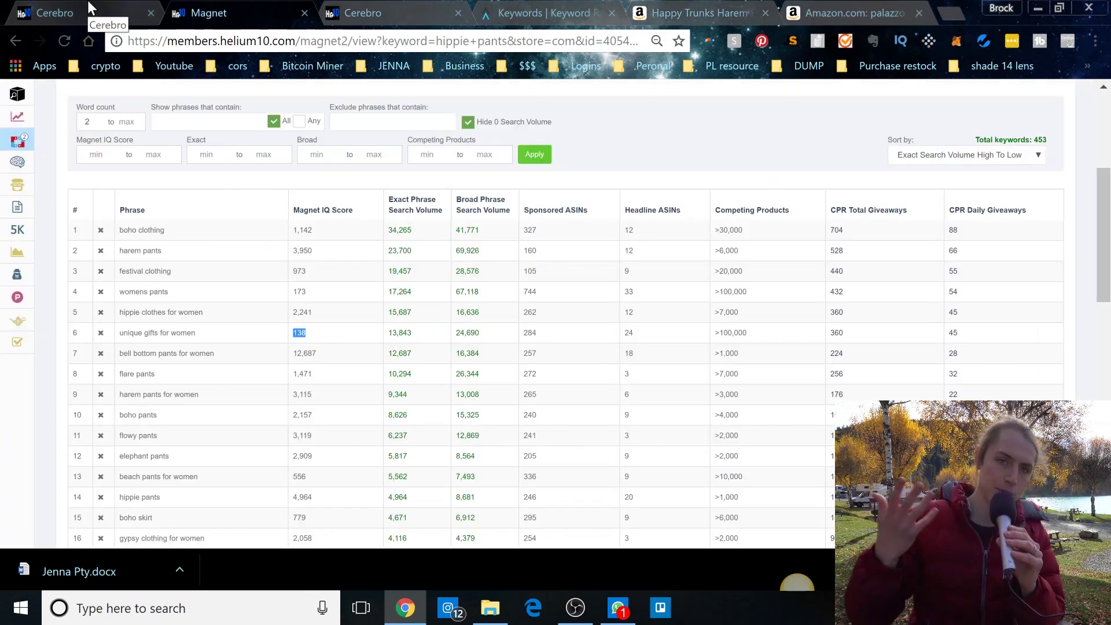